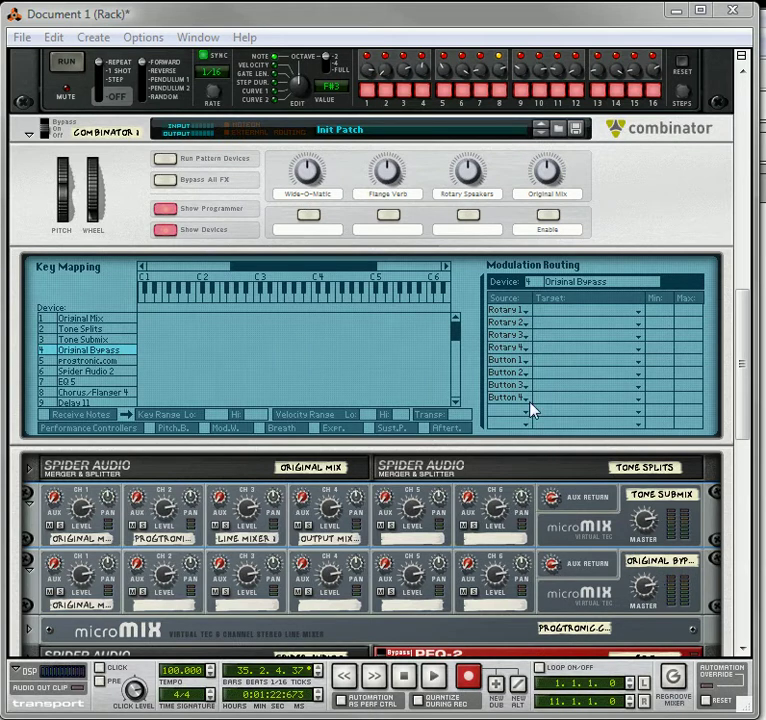
Step: Route Button 4 to Channel 1 Mute on the Original Bypass mixer
{"action": "left_click", "coordinate": [557, 406]}
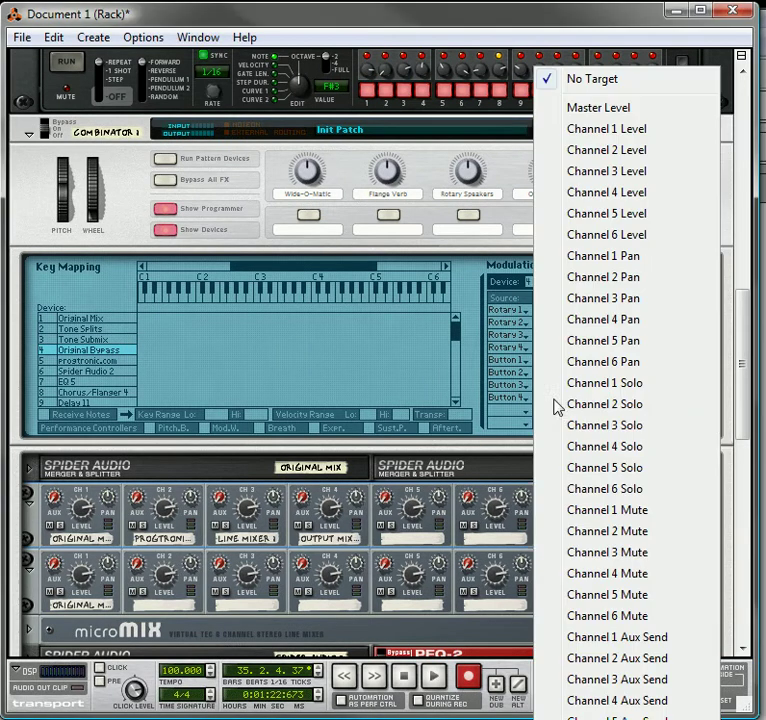
{"action": "left_click", "coordinate": [600, 512]}
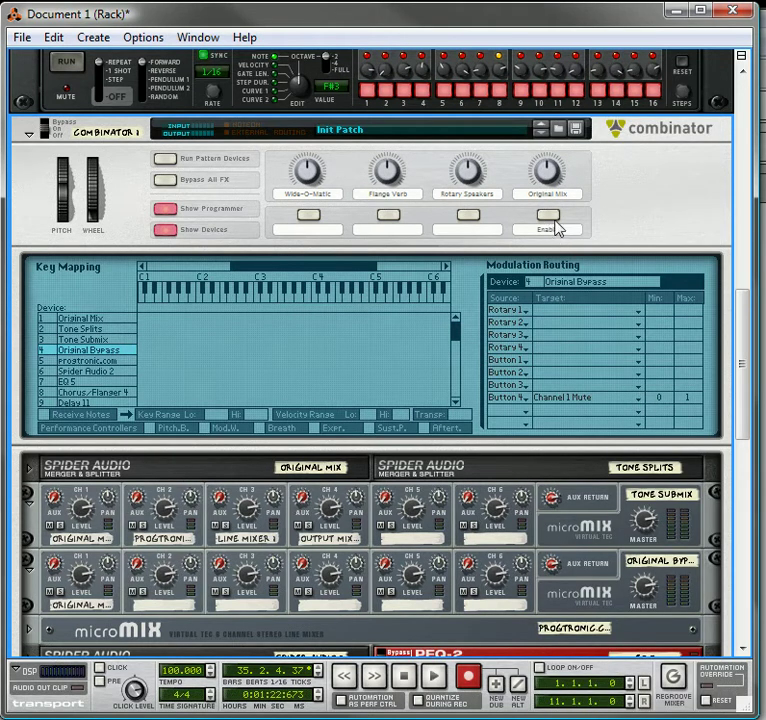
Step: Switch routing to the Tone Submix mixer and set the button rows' Source to Button 4
{"action": "left_click", "coordinate": [110, 340]}
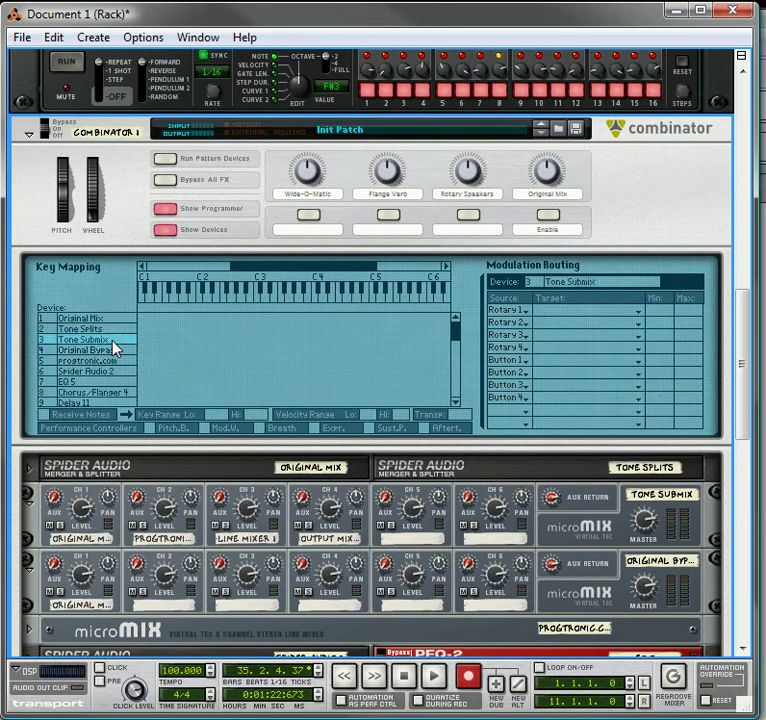
{"action": "left_click", "coordinate": [524, 366]}
{"action": "left_click", "coordinate": [561, 548]}
{"action": "left_click", "coordinate": [510, 374]}
{"action": "left_click", "coordinate": [552, 557]}
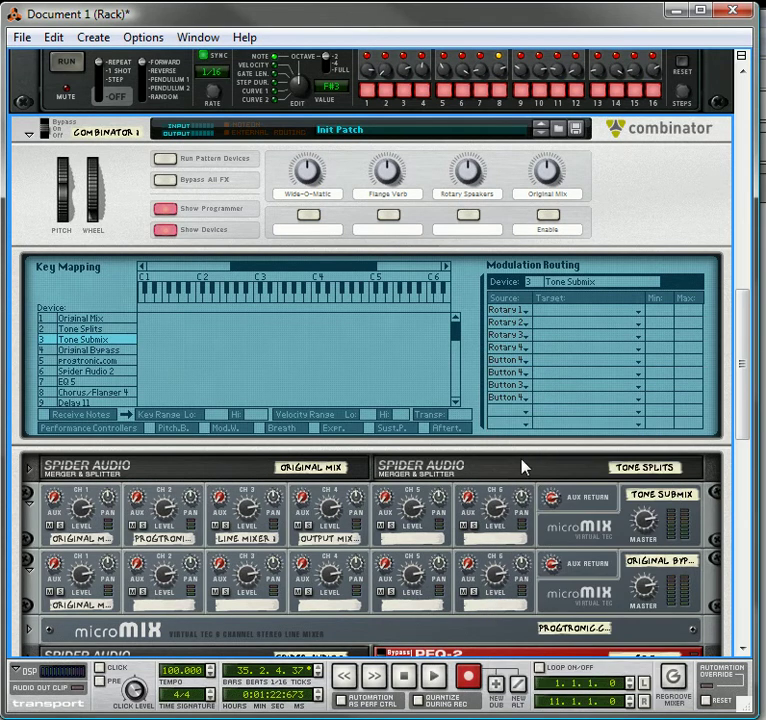
{"action": "left_click", "coordinate": [515, 396]}
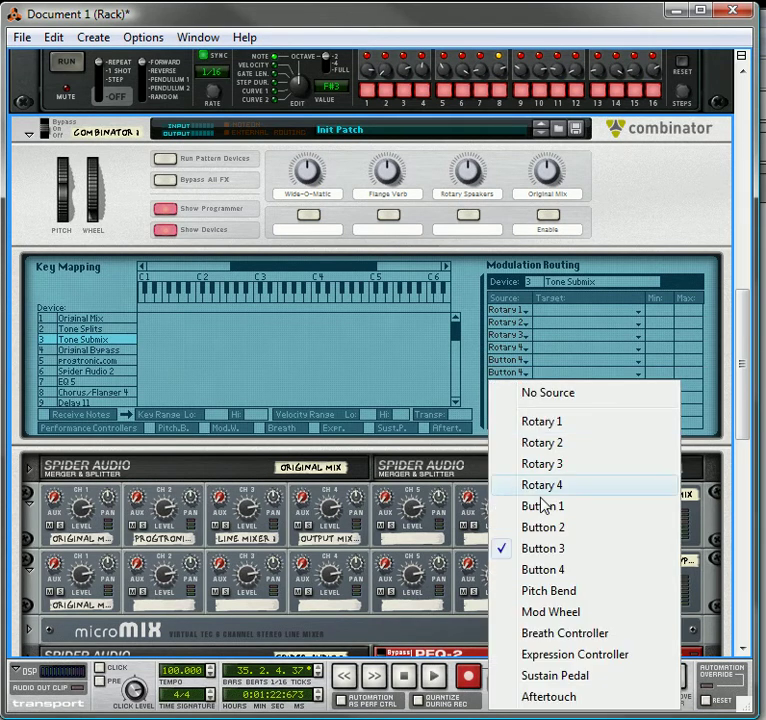
{"action": "left_click", "coordinate": [557, 566]}
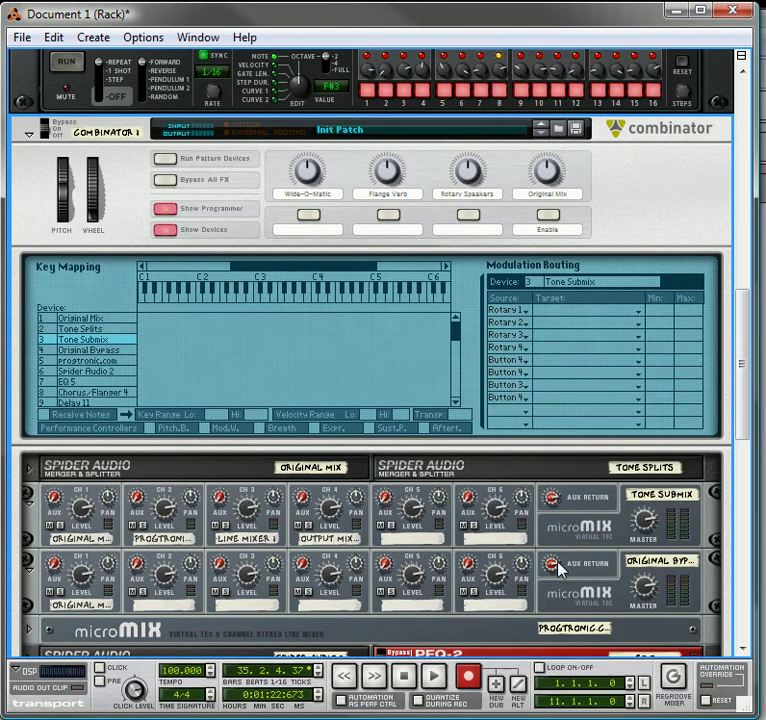
Step: Target the Button 4 rows to Channel 1, 2, 3 and 4 Mute, then turn Enable on
{"action": "left_click", "coordinate": [540, 363]}
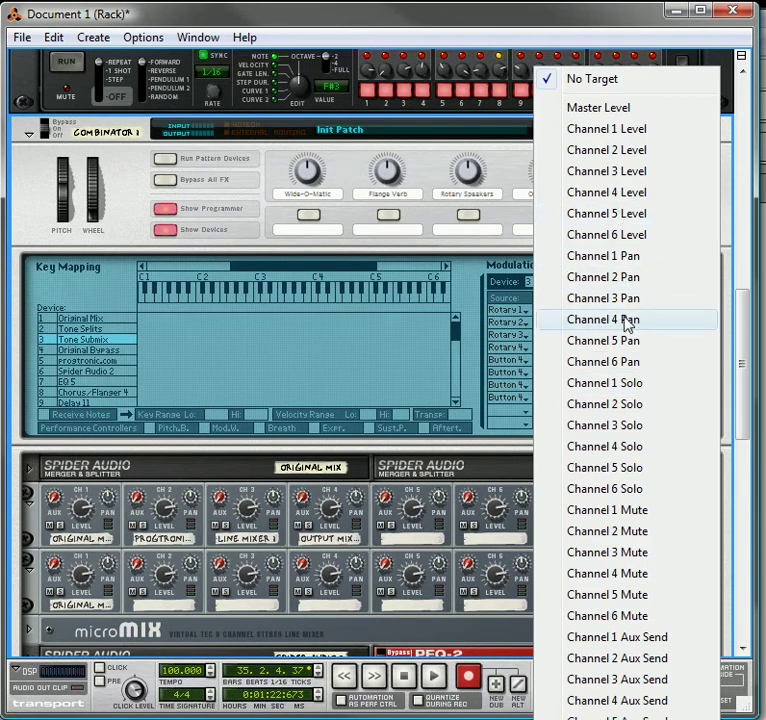
{"action": "left_click", "coordinate": [636, 519]}
{"action": "left_click", "coordinate": [595, 393]}
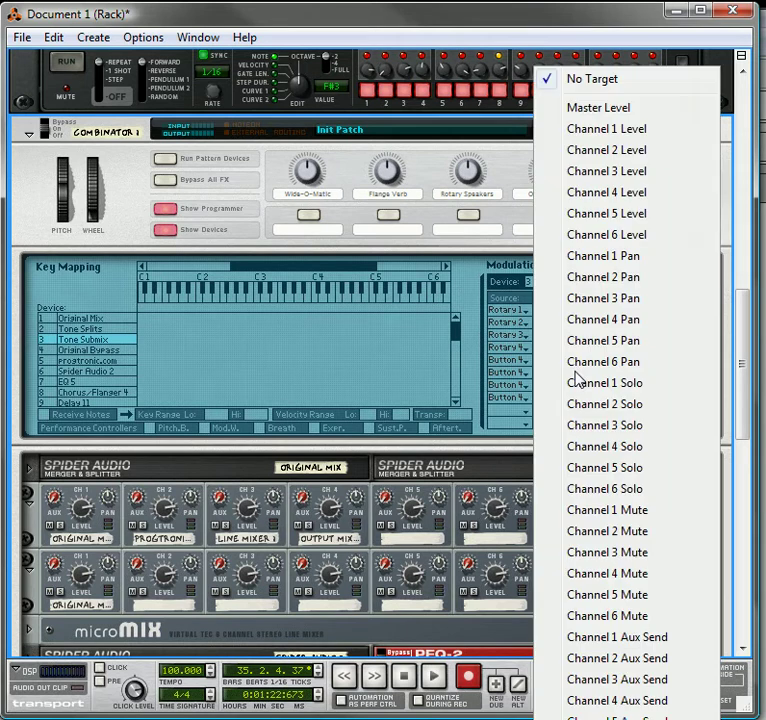
{"action": "left_click", "coordinate": [622, 531]}
{"action": "left_click", "coordinate": [561, 390]}
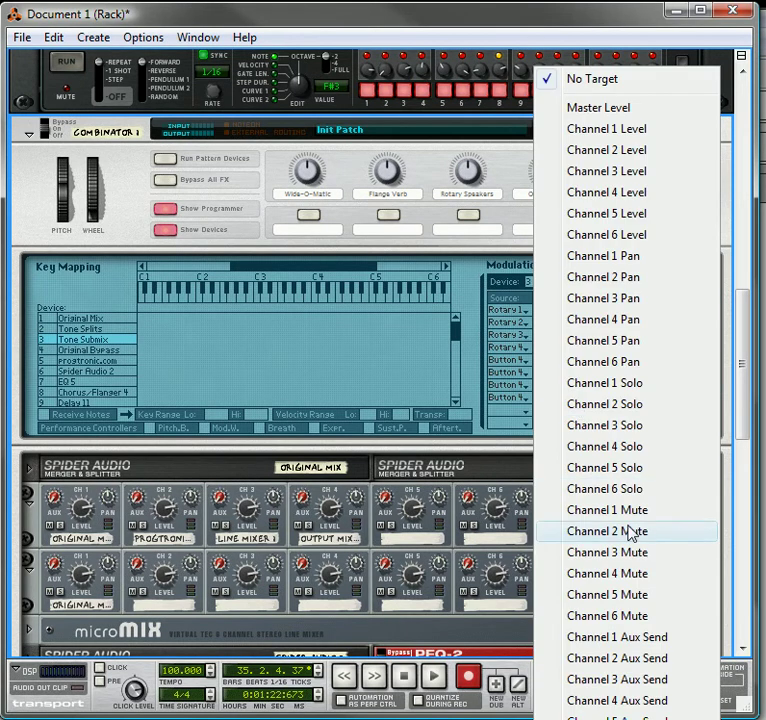
{"action": "left_click", "coordinate": [622, 552]}
{"action": "left_click", "coordinate": [561, 407]}
{"action": "left_click", "coordinate": [618, 574]}
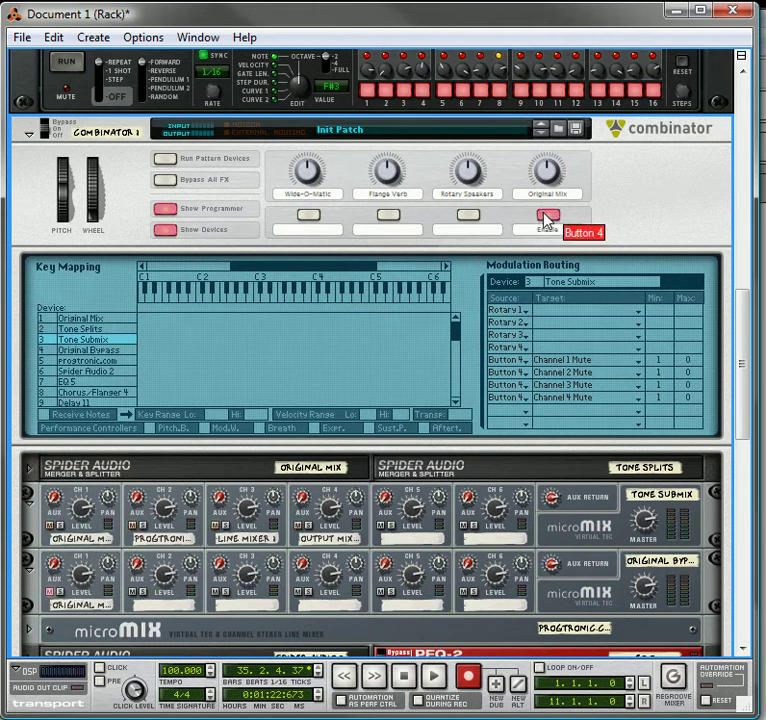
{"action": "left_click", "coordinate": [546, 215]}
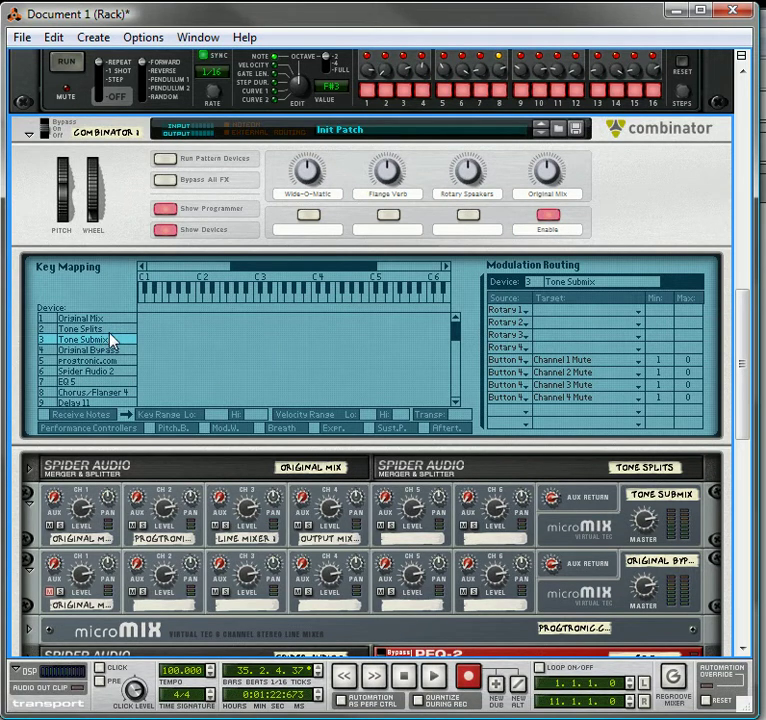
Step: Point Rotaries 1–4 at Channel 2, 3, 4 and 1 Level respectively
{"action": "left_click", "coordinate": [545, 316]}
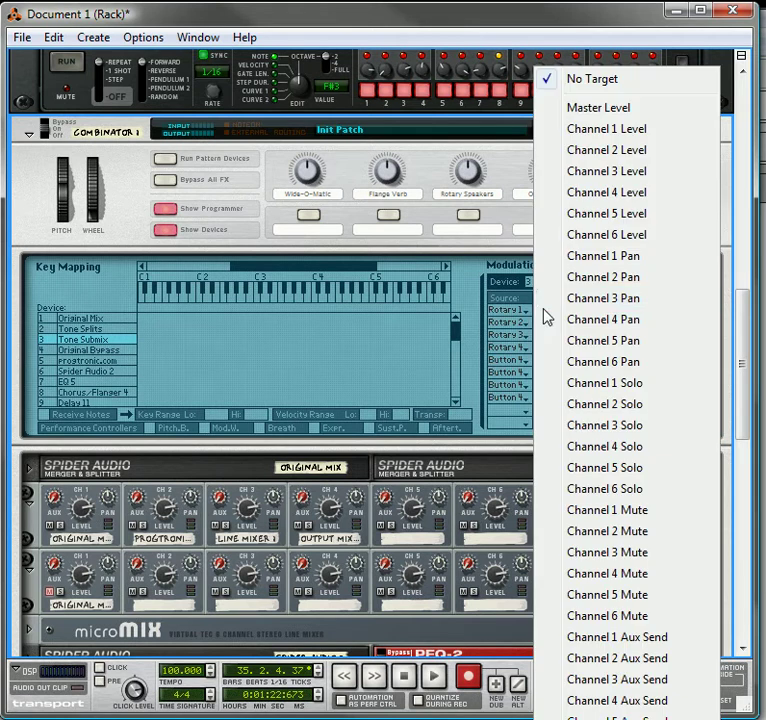
{"action": "left_click", "coordinate": [631, 155]}
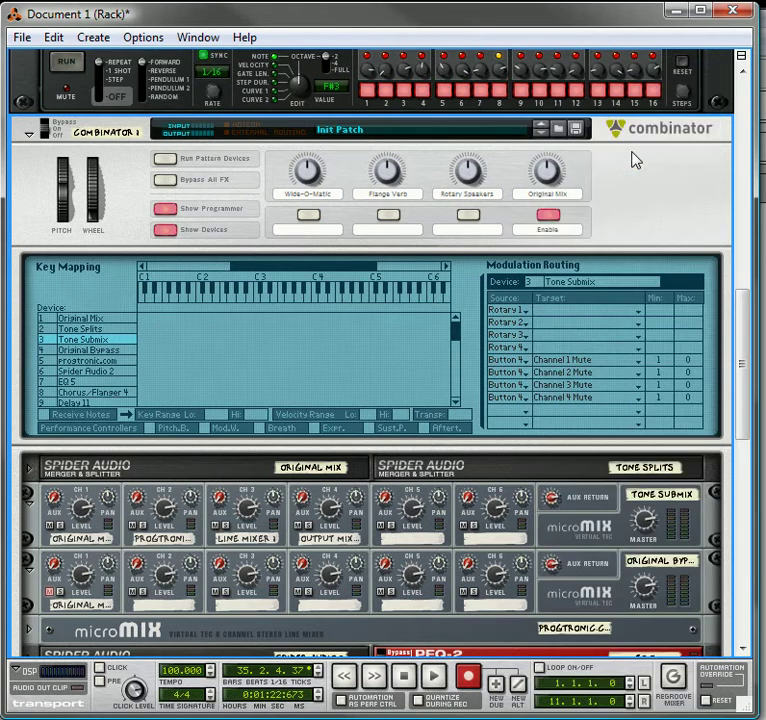
{"action": "left_click", "coordinate": [575, 320]}
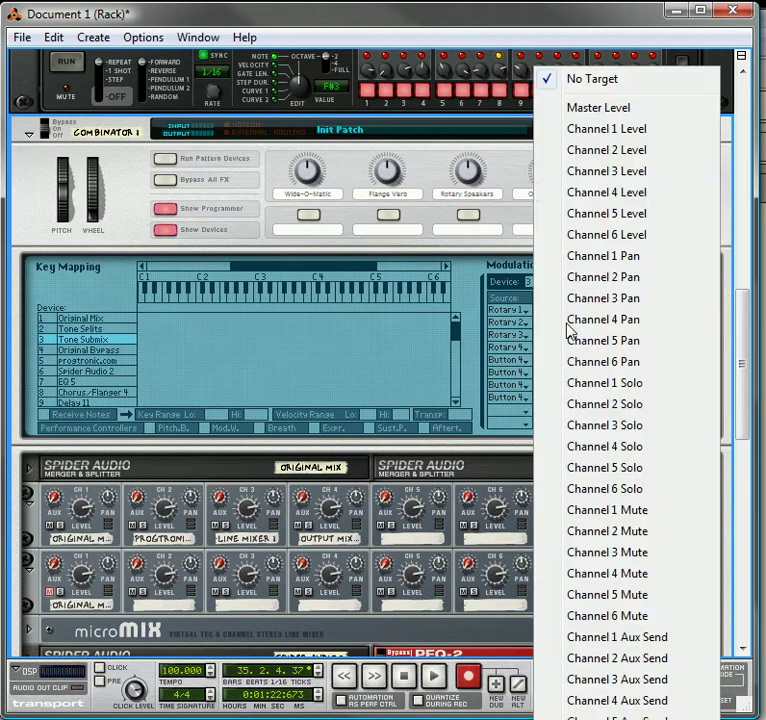
{"action": "left_click", "coordinate": [603, 174]}
{"action": "left_click", "coordinate": [547, 337]}
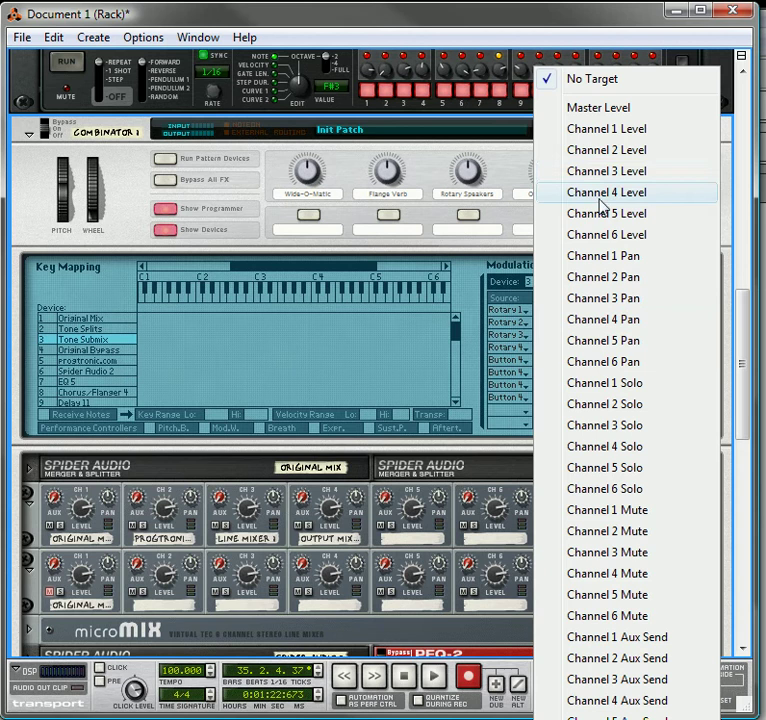
{"action": "left_click", "coordinate": [590, 192]}
{"action": "left_click", "coordinate": [545, 347]}
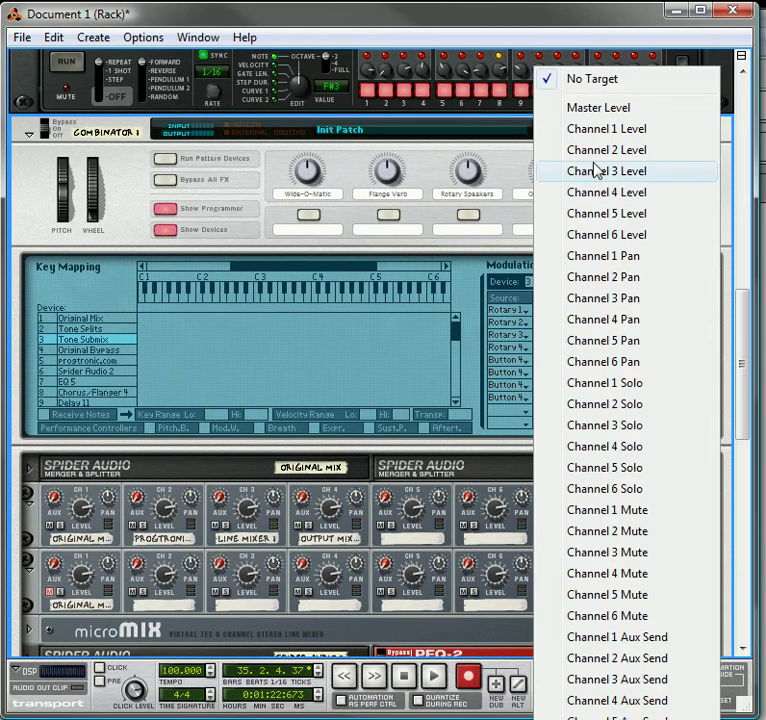
{"action": "left_click", "coordinate": [583, 128]}
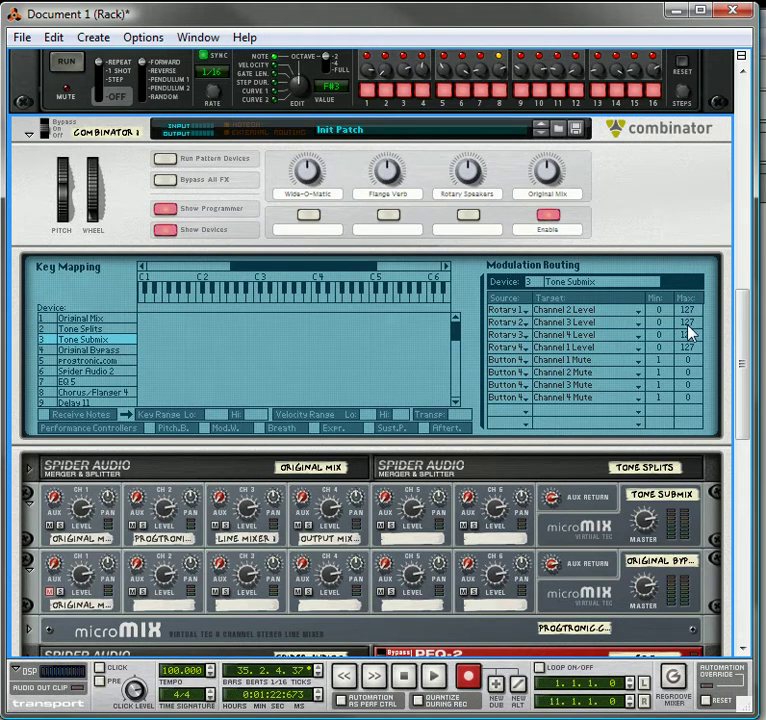
Step: Lower each rotary routing's Max value from 127 to 100
{"action": "left_click_drag", "start_coordinate": [688, 395], "coordinate": [690, 498]}
{"action": "left_click_drag", "start_coordinate": [690, 323], "coordinate": [698, 495]}
{"action": "left_click_drag", "start_coordinate": [688, 543], "coordinate": [689, 550]}
{"action": "left_click_drag", "start_coordinate": [695, 472], "coordinate": [695, 500]}
{"action": "left_click_drag", "start_coordinate": [690, 352], "coordinate": [688, 545]}
Step: Add a new Combinator to the empty rack area below
{"action": "scroll", "coordinate": [478, 405], "scroll_direction": "down", "scroll_amount": 3}
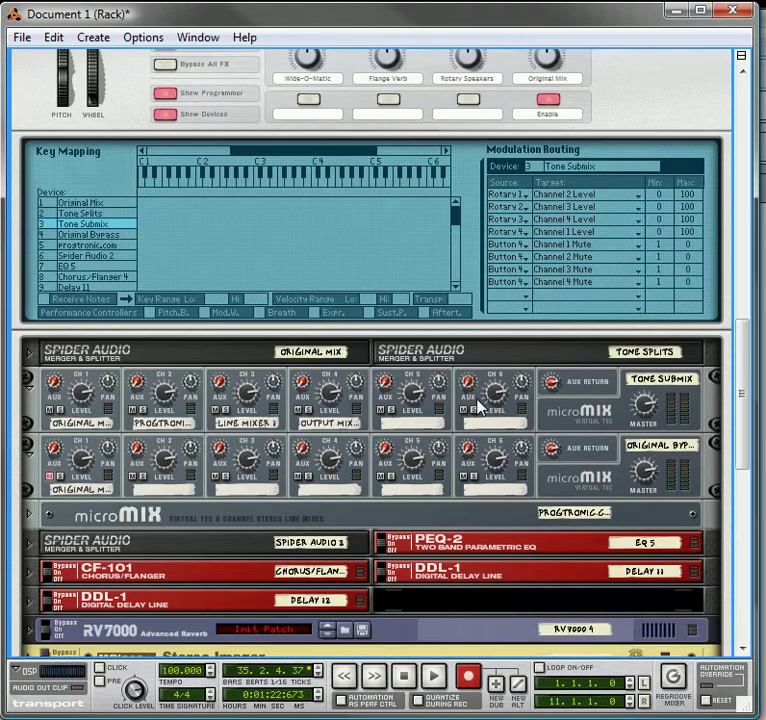
{"action": "scroll", "coordinate": [478, 405], "scroll_direction": "down", "scroll_amount": 15}
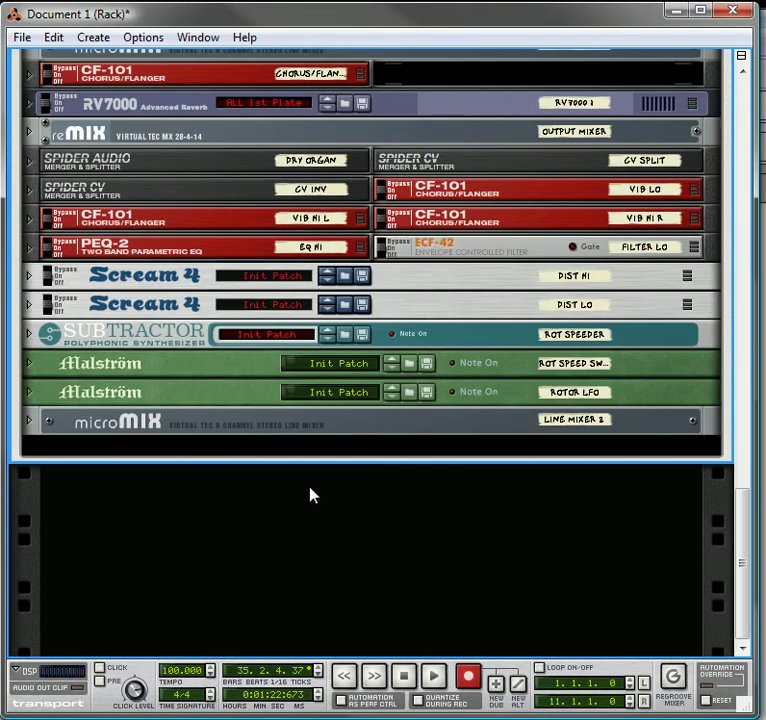
{"action": "right_click", "coordinate": [298, 515]}
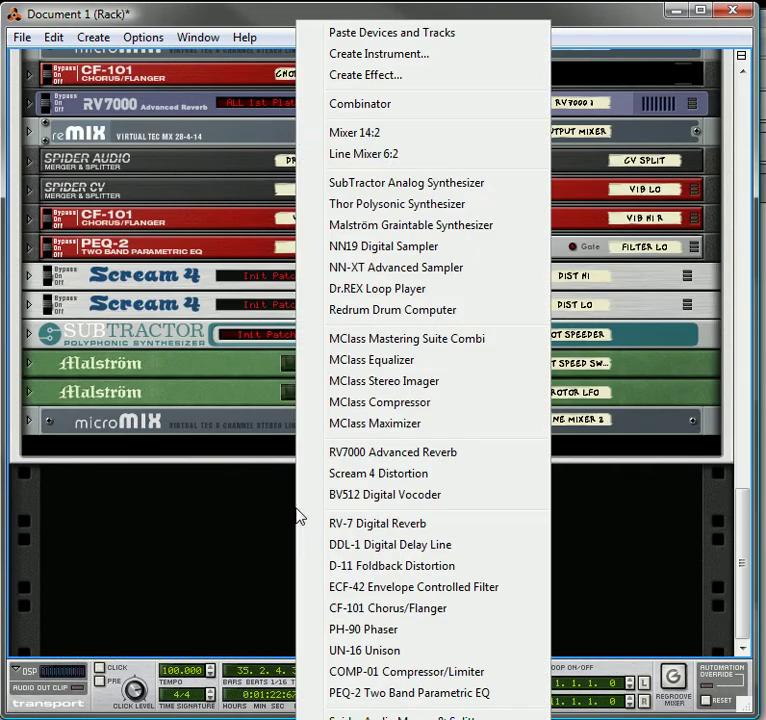
{"action": "left_click", "coordinate": [391, 106]}
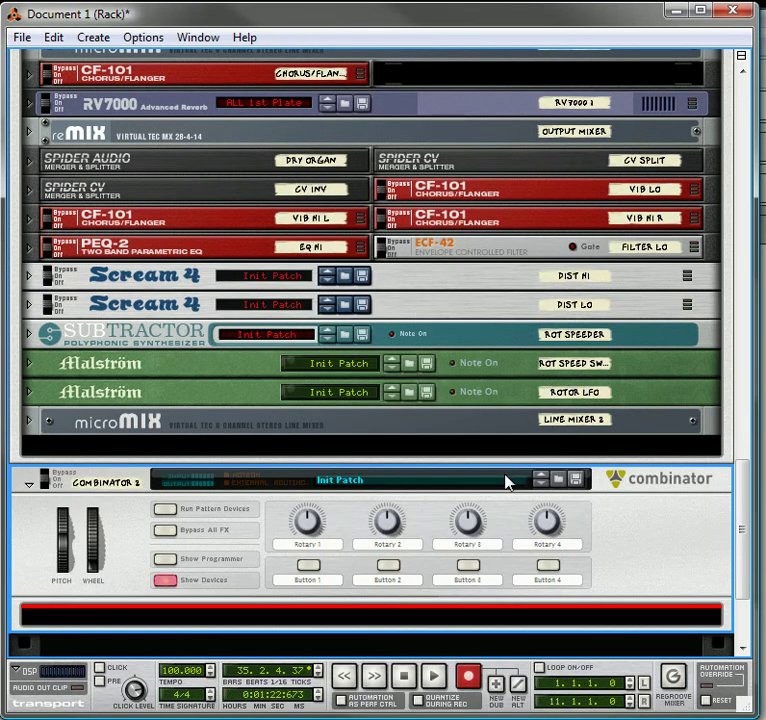
Step: Load the 4-Band PhaseEQ.cmb patch into Combinator 2 and hide its devices
{"action": "left_click", "coordinate": [505, 483]}
{"action": "left_click", "coordinate": [588, 488]}
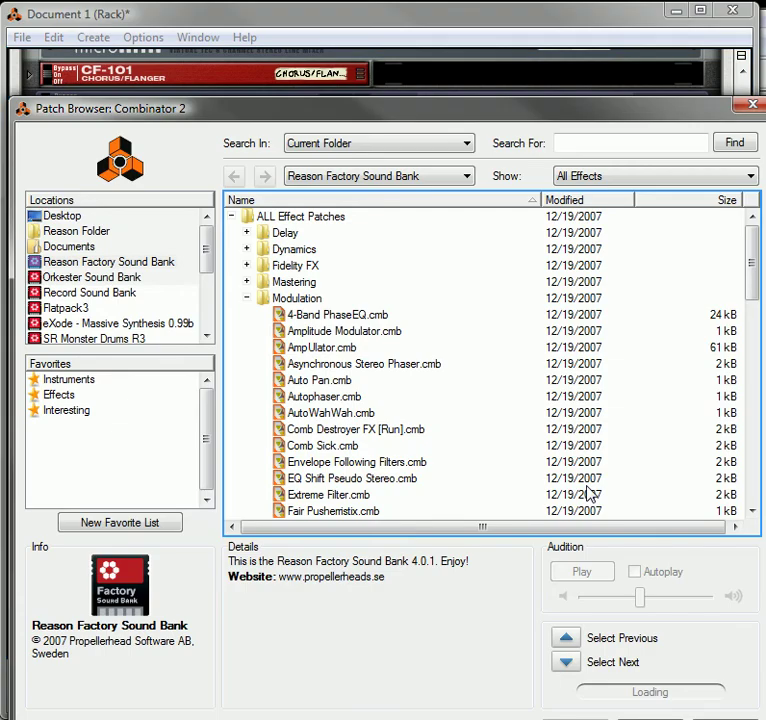
{"action": "left_click", "coordinate": [330, 315]}
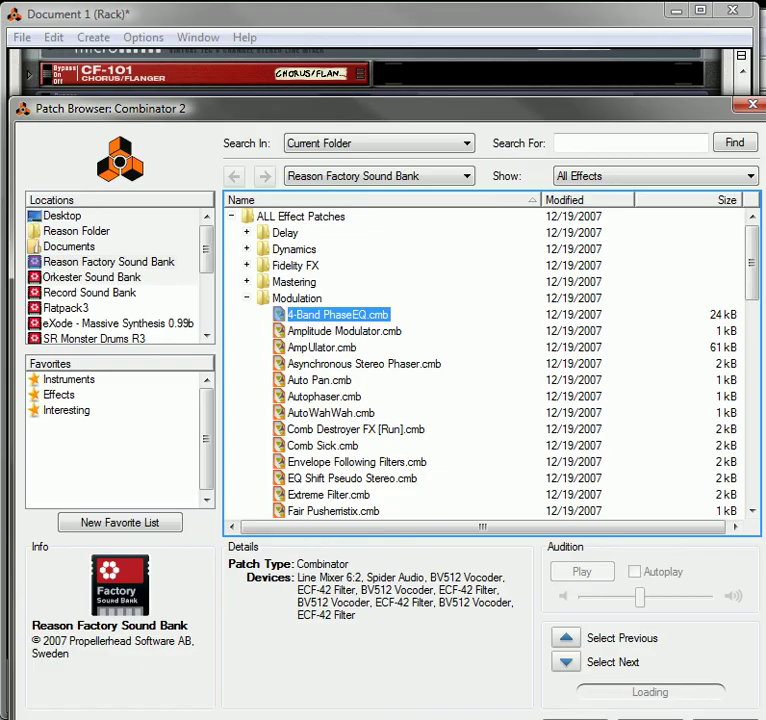
{"action": "double_click", "coordinate": [330, 315]}
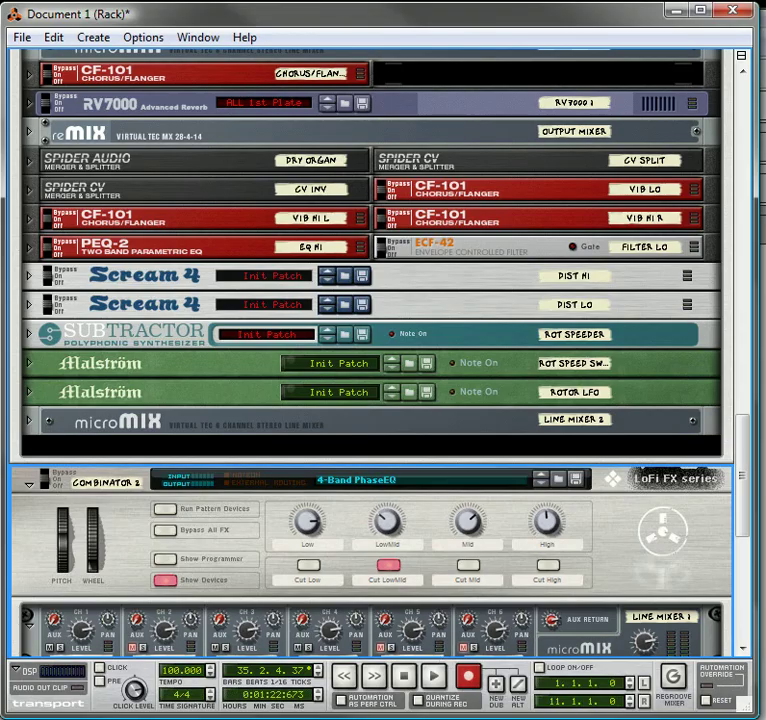
{"action": "left_click", "coordinate": [167, 588]}
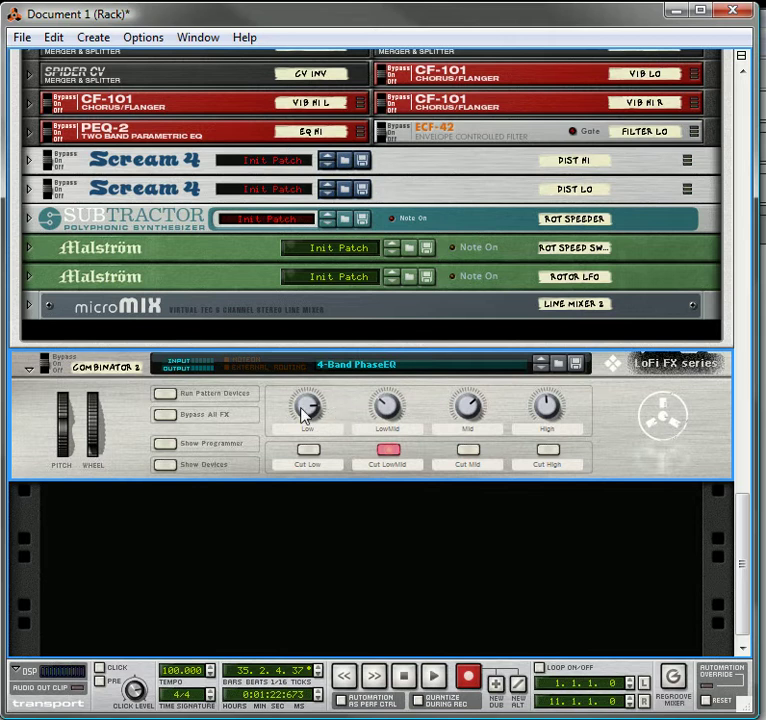
Step: Turn the EQ bands: Low adjusted, LowMid to 42, Mid to 38, High to 63
{"action": "left_click_drag", "start_coordinate": [308, 410], "coordinate": [323, 441]}
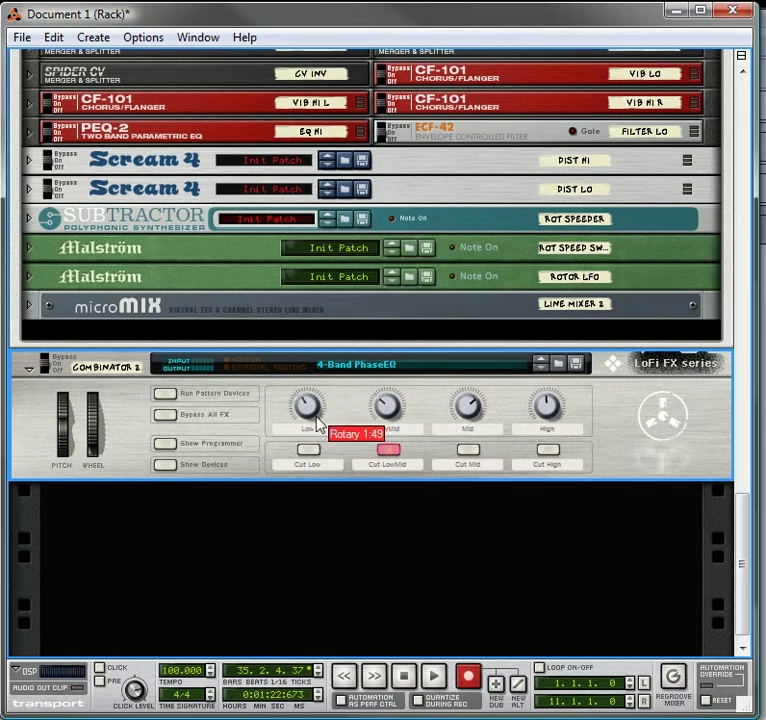
{"action": "mouse_move", "coordinate": [381, 420]}
{"action": "left_click_drag", "start_coordinate": [395, 390], "coordinate": [397, 415]}
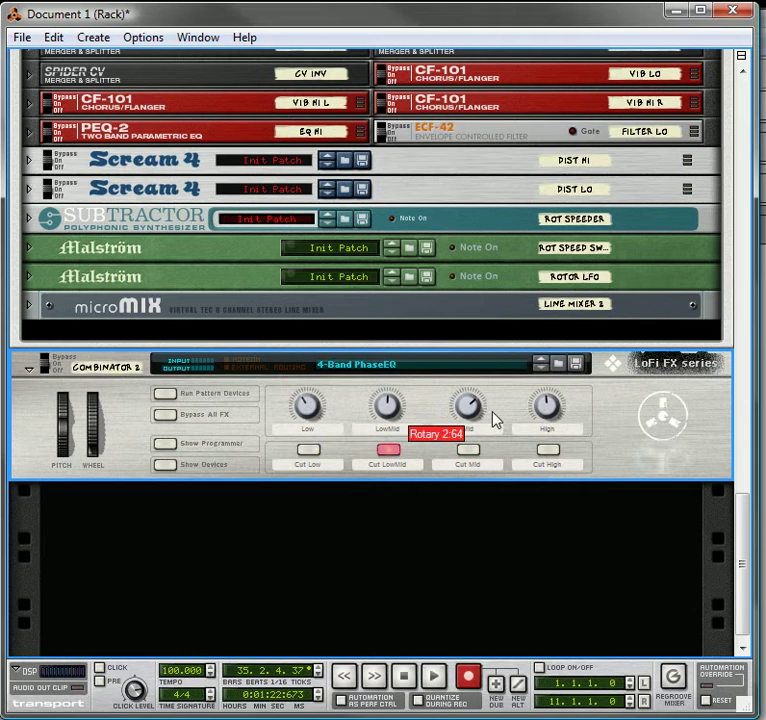
{"action": "left_click_drag", "start_coordinate": [465, 422], "coordinate": [485, 443]}
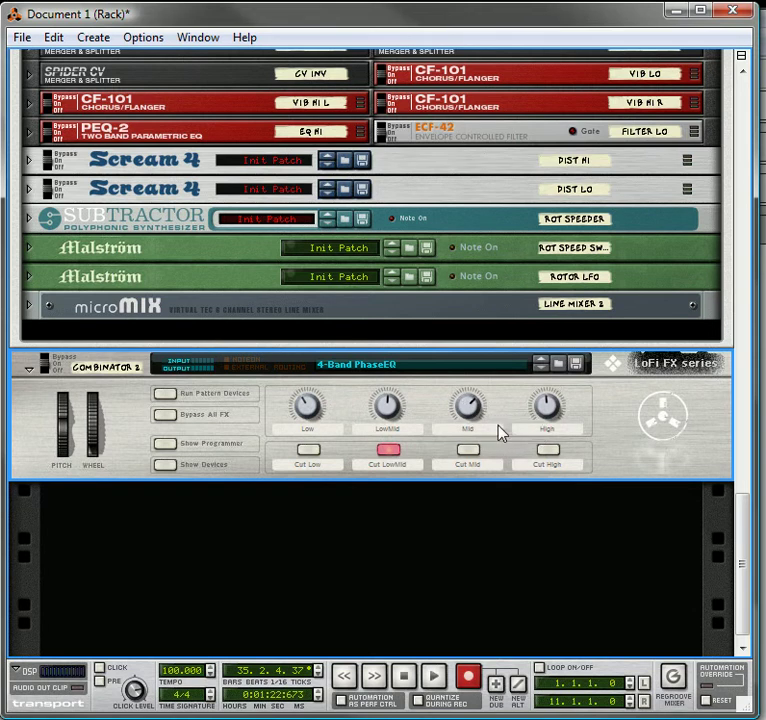
{"action": "left_click_drag", "start_coordinate": [561, 415], "coordinate": [562, 430]}
Step: Peek at the internal devices, set Low to 55, then delete the EQ combinator
{"action": "left_click", "coordinate": [165, 466]}
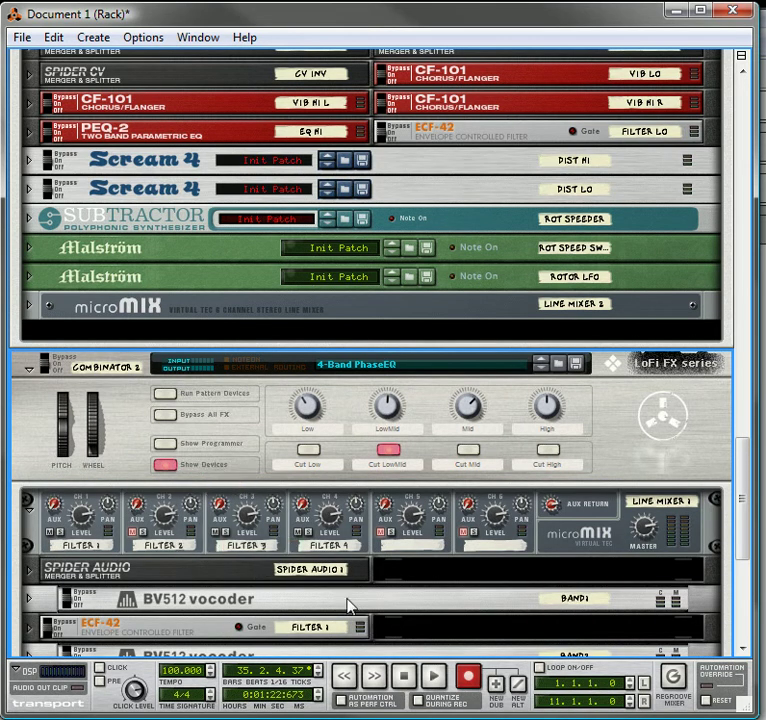
{"action": "left_click", "coordinate": [168, 466]}
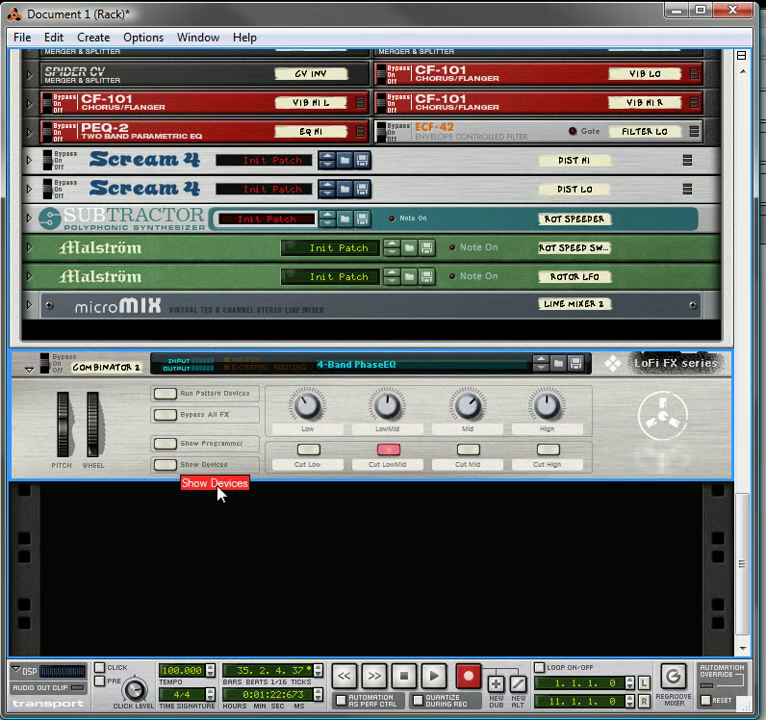
{"action": "left_click_drag", "start_coordinate": [320, 403], "coordinate": [333, 407]}
{"action": "right_click", "coordinate": [247, 412]}
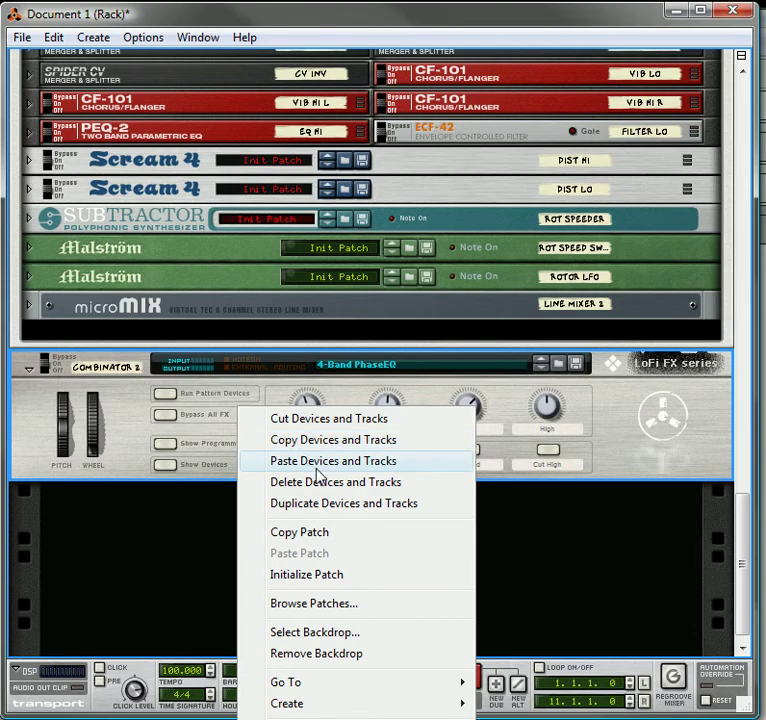
{"action": "left_click", "coordinate": [318, 481]}
Step: Turn Wide-O-Matic down to near minimum and Original Mix up to about 59
{"action": "scroll", "coordinate": [414, 390], "scroll_direction": "up", "scroll_amount": 15}
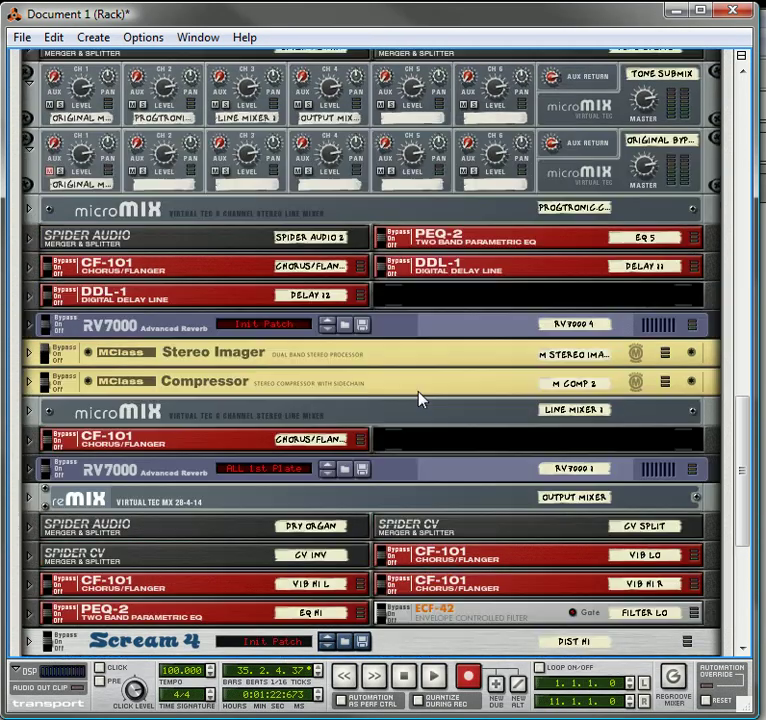
{"action": "scroll", "coordinate": [414, 392], "scroll_direction": "up", "scroll_amount": 3}
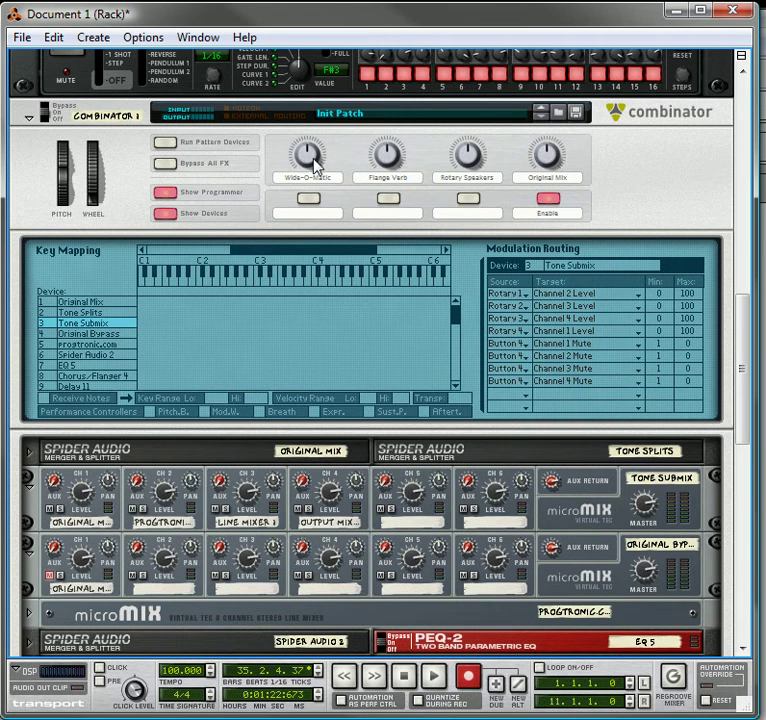
{"action": "left_click_drag", "start_coordinate": [320, 162], "coordinate": [322, 188]}
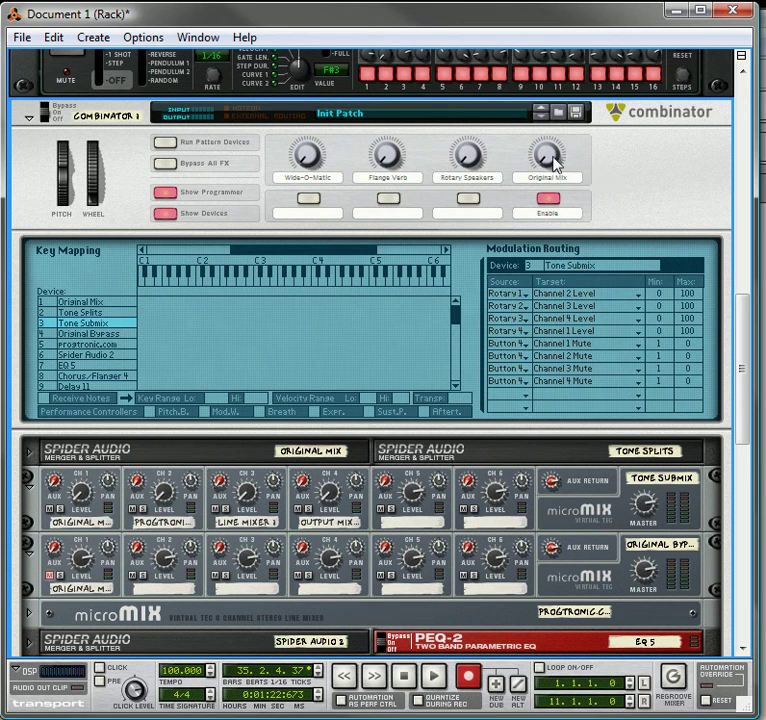
{"action": "mouse_move", "coordinate": [561, 153]}
{"action": "left_mouse_down"}
{"action": "mouse_move", "coordinate": [564, 124]}
{"action": "mouse_move", "coordinate": [564, 131]}
{"action": "left_mouse_up"}
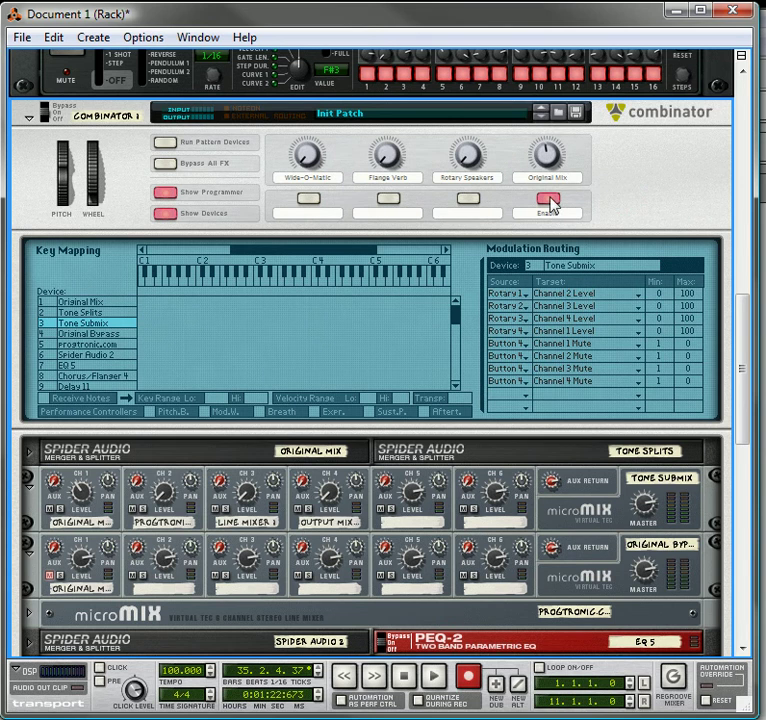
Step: On the rack's back, cable the Combinator's Output L to reMix channel 1 Left input
{"action": "key", "text": "Tab"}
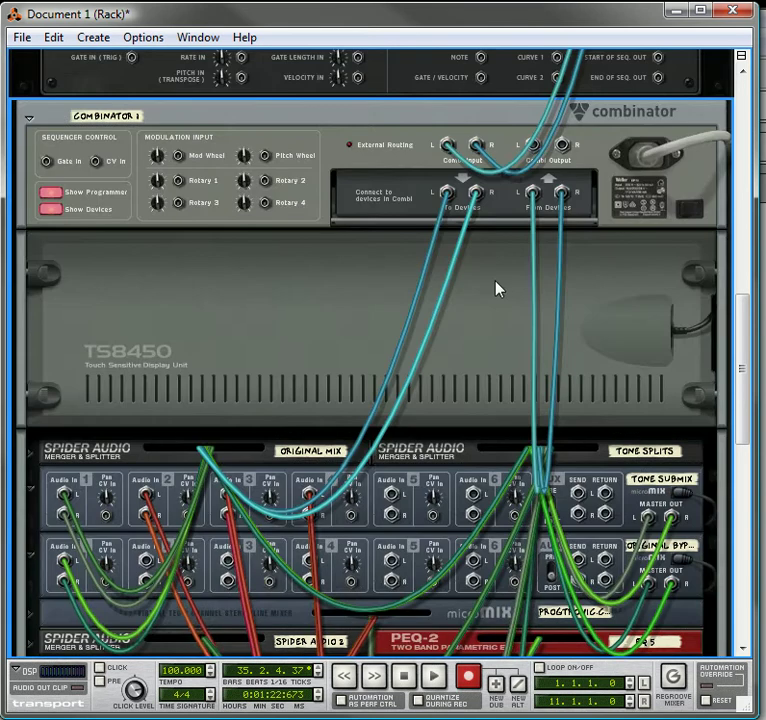
{"action": "scroll", "coordinate": [527, 361], "scroll_direction": "up", "scroll_amount": 5}
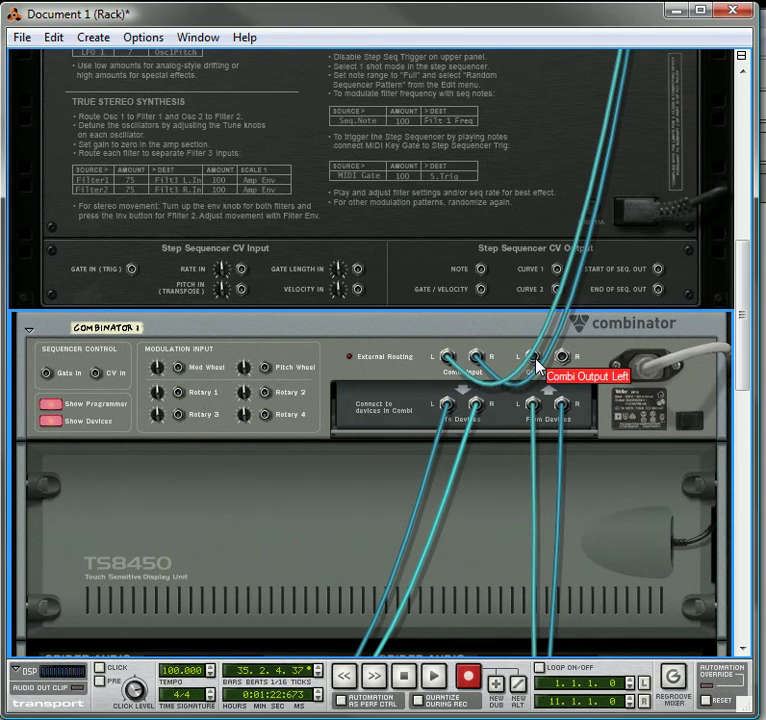
{"action": "right_click", "coordinate": [537, 360]}
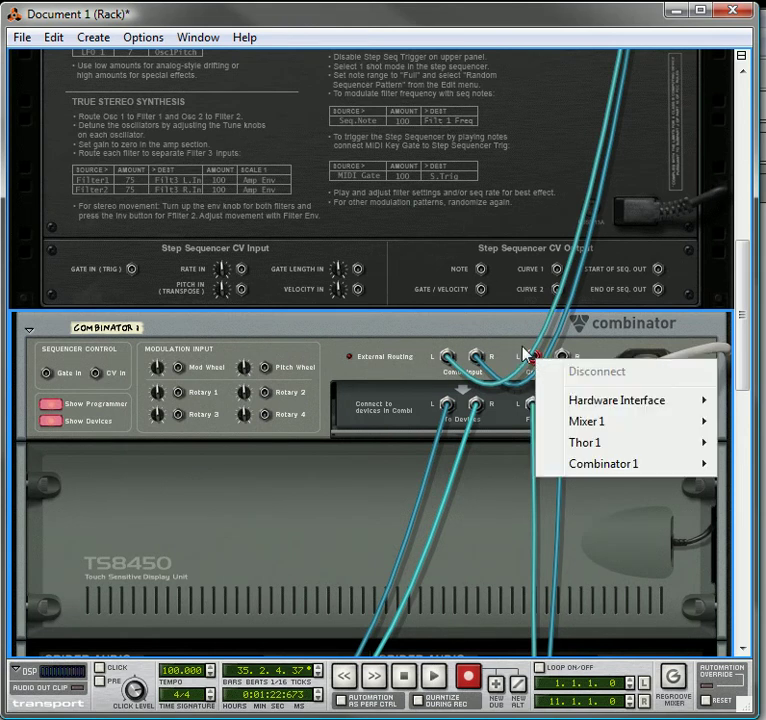
{"action": "left_click_drag", "start_coordinate": [537, 360], "coordinate": [70, 118]}
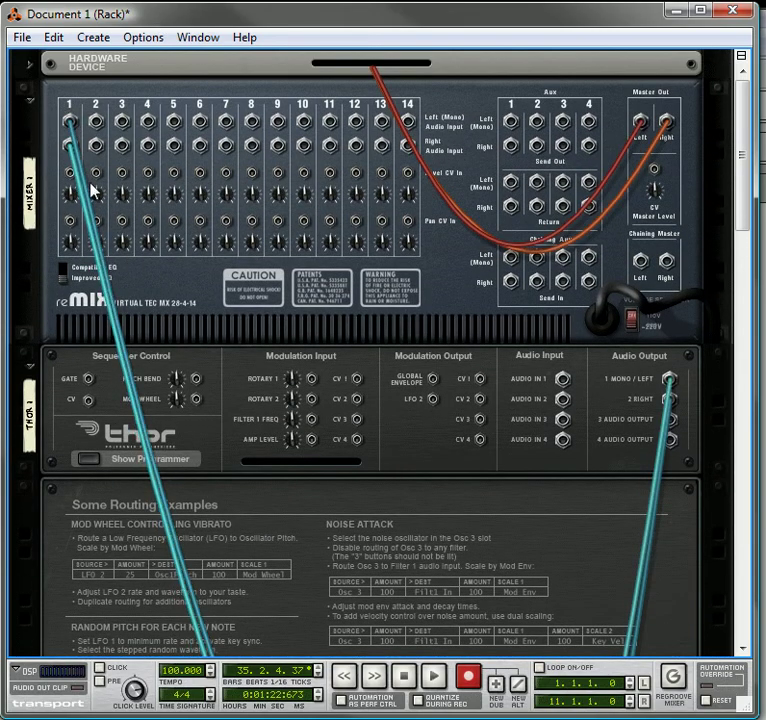
{"action": "scroll", "coordinate": [289, 284], "scroll_direction": "down", "scroll_amount": 5}
Step: Flip the rack to the front, hide Thor's programmer, and start playback
{"action": "key", "text": "Tab"}
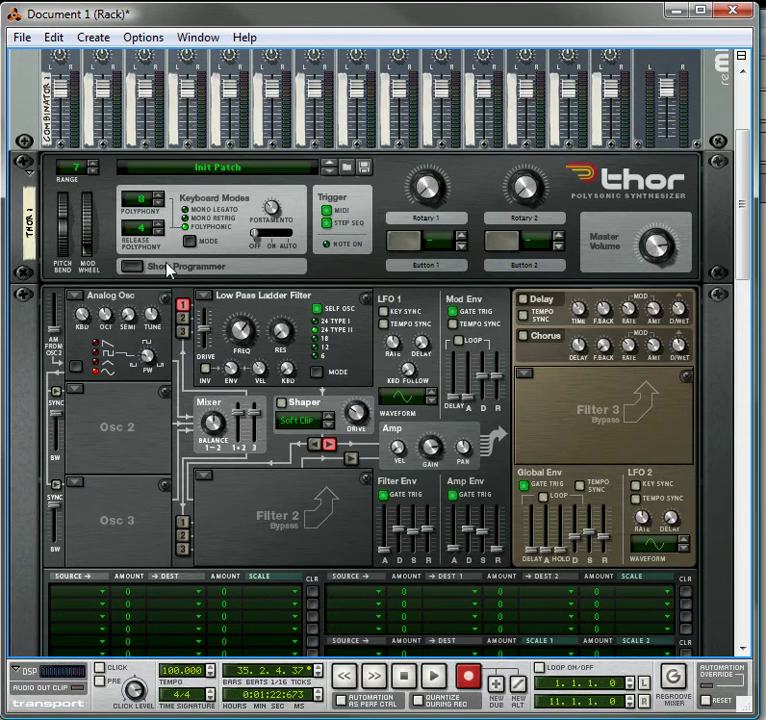
{"action": "left_click", "coordinate": [128, 267]}
{"action": "scroll", "coordinate": [172, 195], "scroll_direction": "down", "scroll_amount": 3}
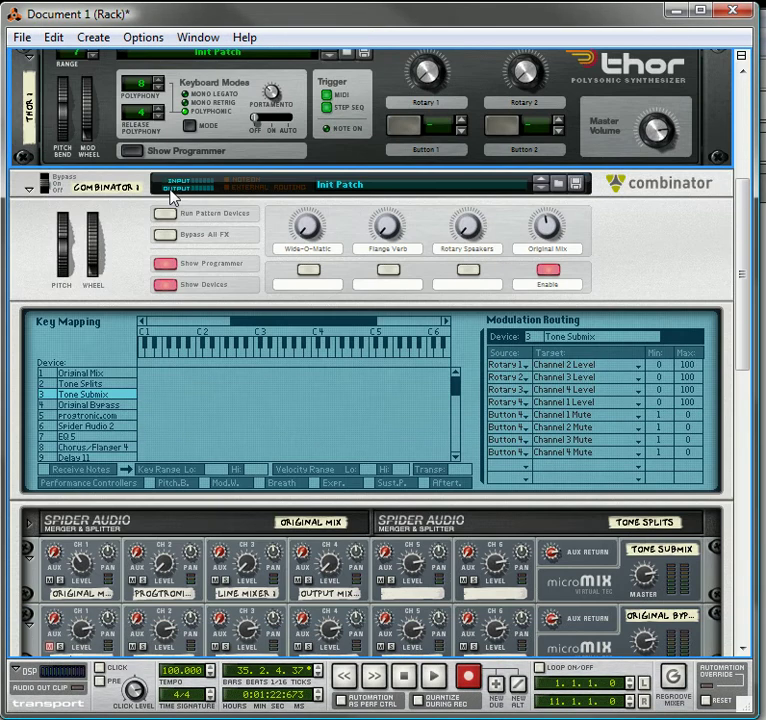
{"action": "key", "text": "space"}
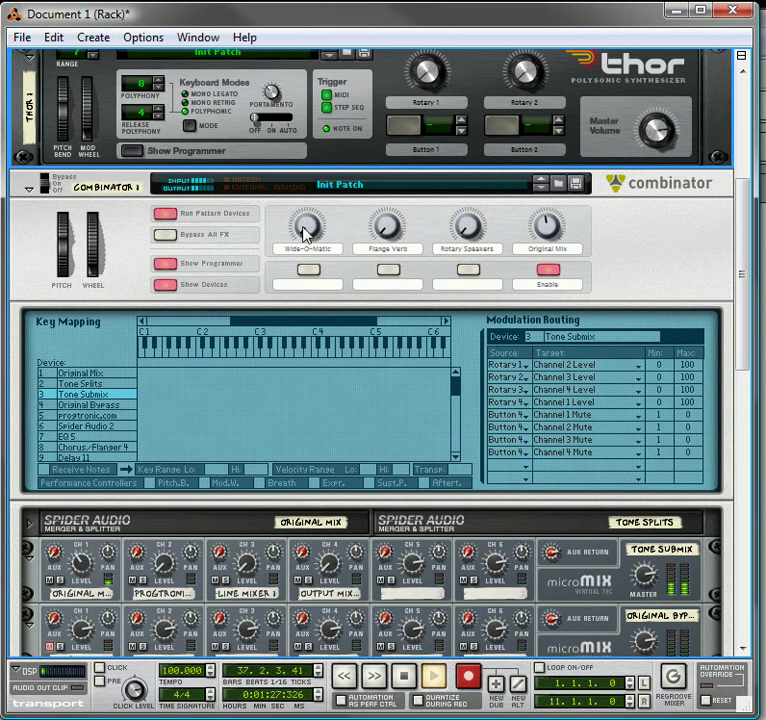
Step: Blend levels: Wide-O-Matic about 75, Flange Verb 65, Rotary Speakers 101, Original Mix 79
{"action": "left_click_drag", "start_coordinate": [305, 230], "coordinate": [316, 200]}
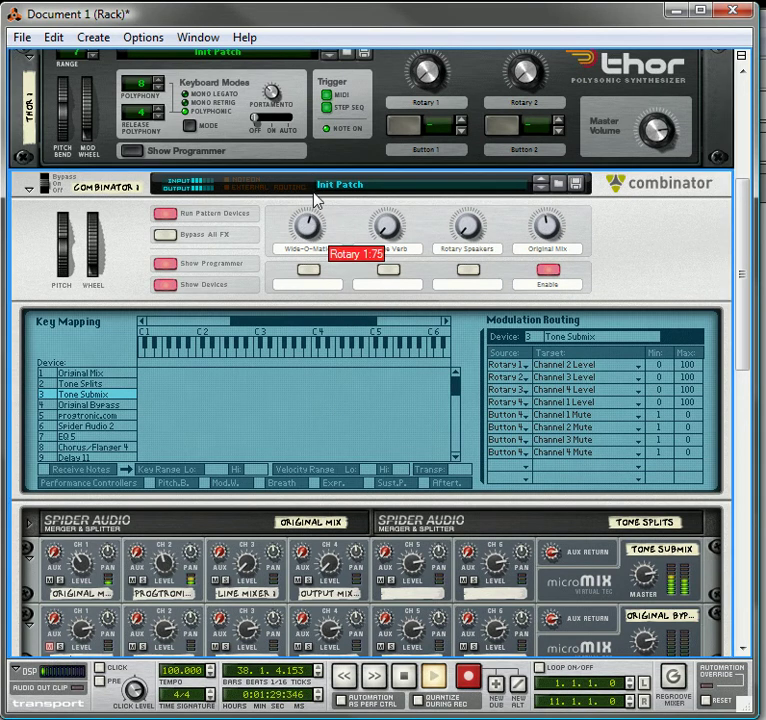
{"action": "left_click_drag", "start_coordinate": [386, 222], "coordinate": [478, 220]}
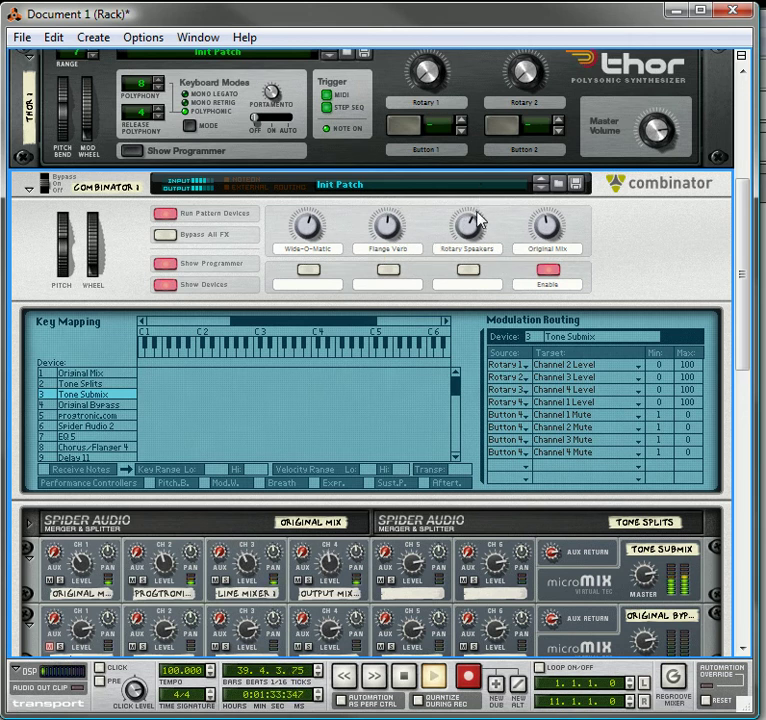
{"action": "left_click_drag", "start_coordinate": [390, 226], "coordinate": [475, 222]}
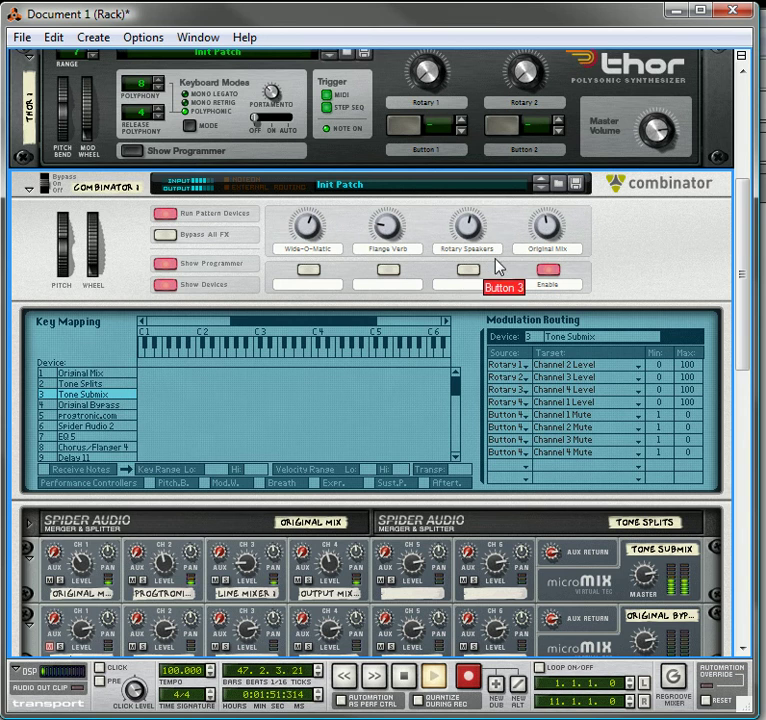
{"action": "mouse_move", "coordinate": [564, 238]}
{"action": "left_mouse_down"}
{"action": "mouse_move", "coordinate": [547, 222]}
{"action": "mouse_move", "coordinate": [553, 234]}
{"action": "left_mouse_up"}
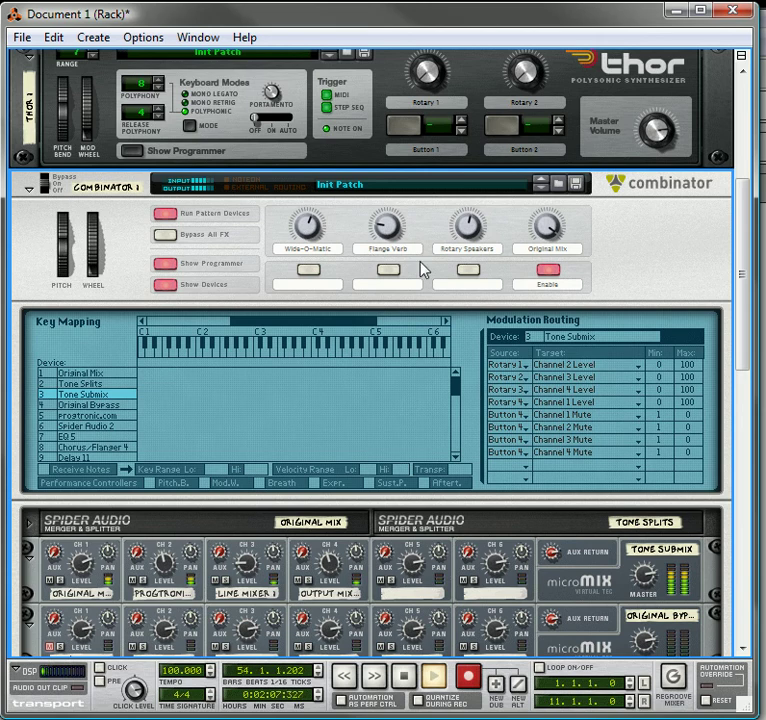
{"action": "scroll", "coordinate": [280, 190], "scroll_direction": "up", "scroll_amount": 5}
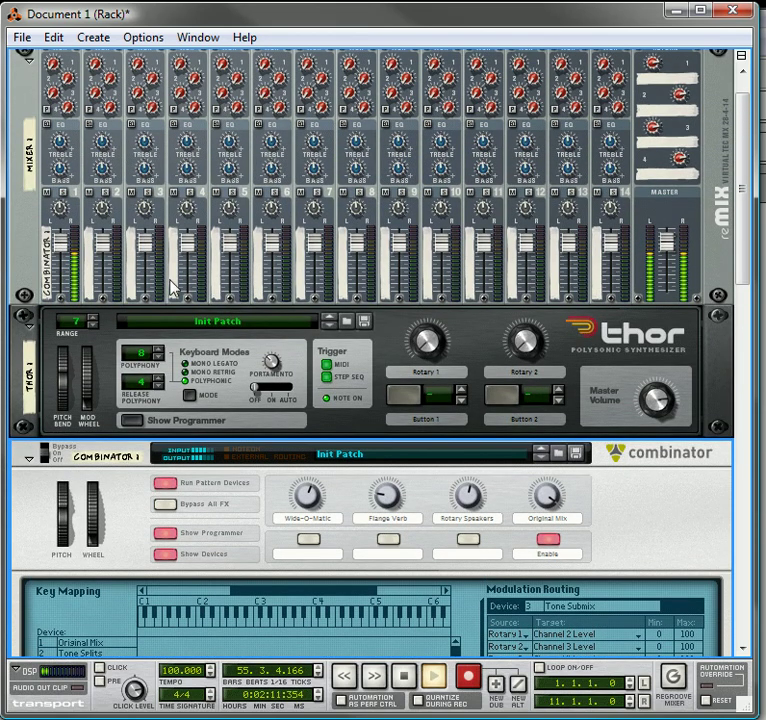
{"action": "scroll", "coordinate": [190, 295], "scroll_direction": "down", "scroll_amount": 6}
Step: Turn off Show Devices and Show Programmer, leaving the Combinator's four-rotary front panel
{"action": "scroll", "coordinate": [250, 303], "scroll_direction": "down", "scroll_amount": 2}
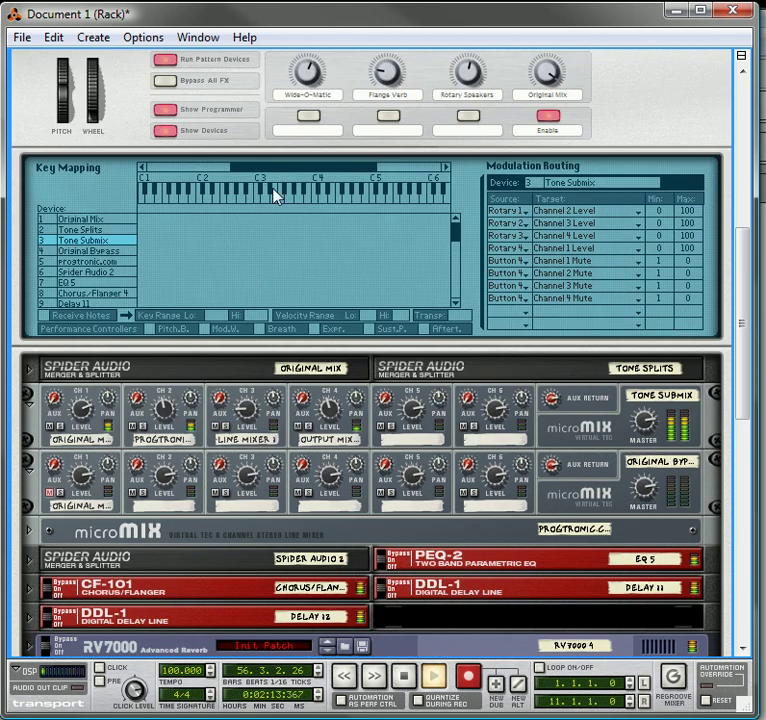
{"action": "left_click", "coordinate": [165, 131]}
{"action": "left_click", "coordinate": [172, 229]}
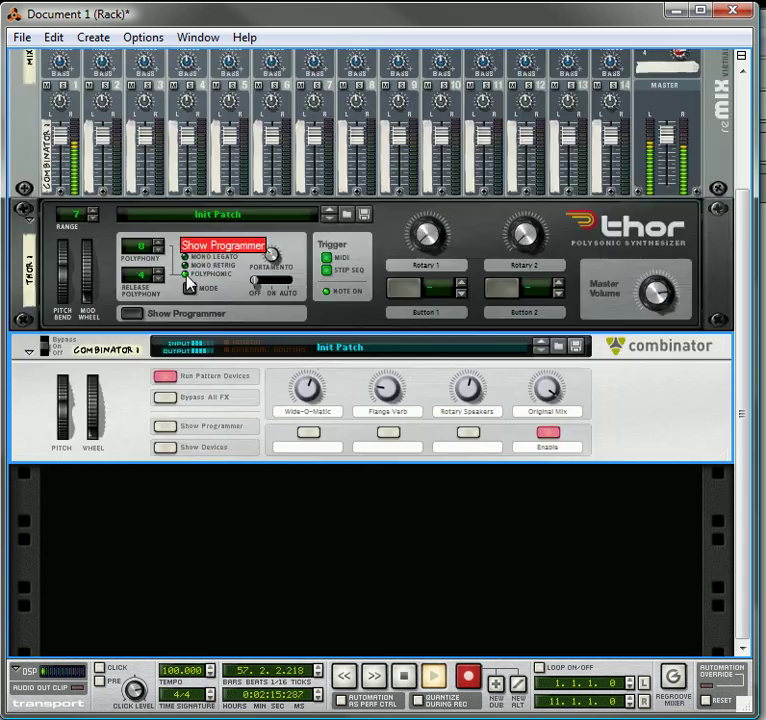